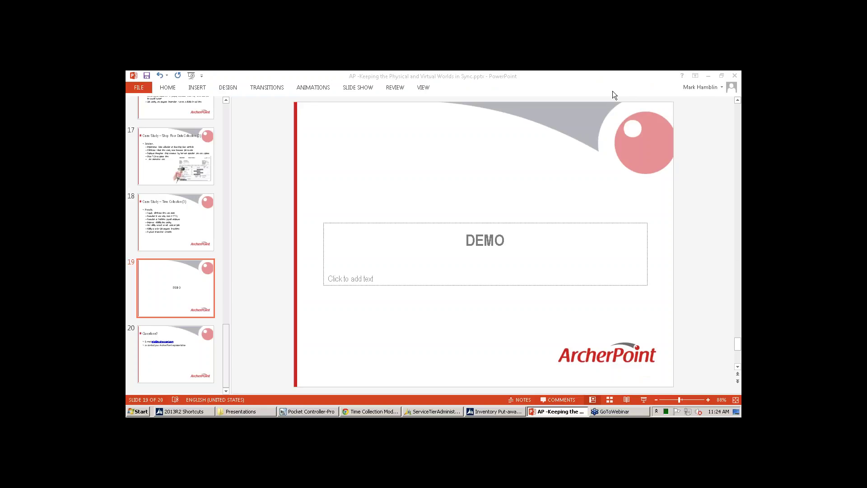
- Minimize PowerPoint and show the handheld's ArcherPoint menu beside the NAV Inventory Put-aways list
click(708, 77)
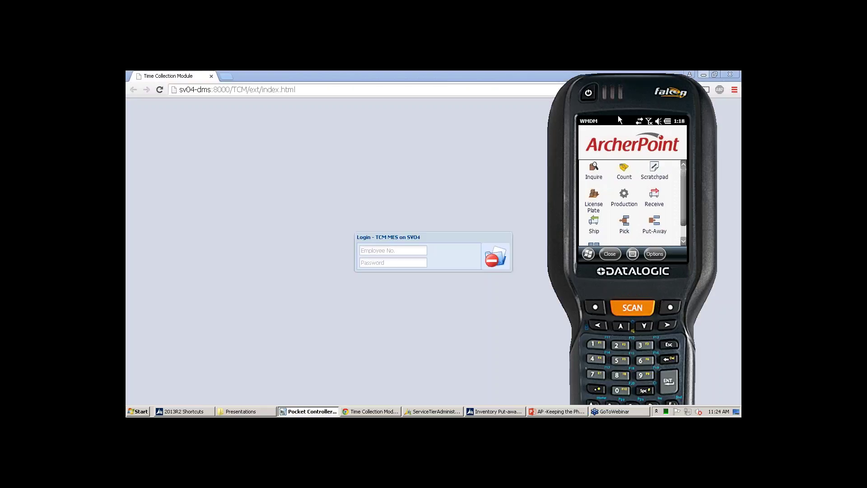
click(507, 415)
click(283, 413)
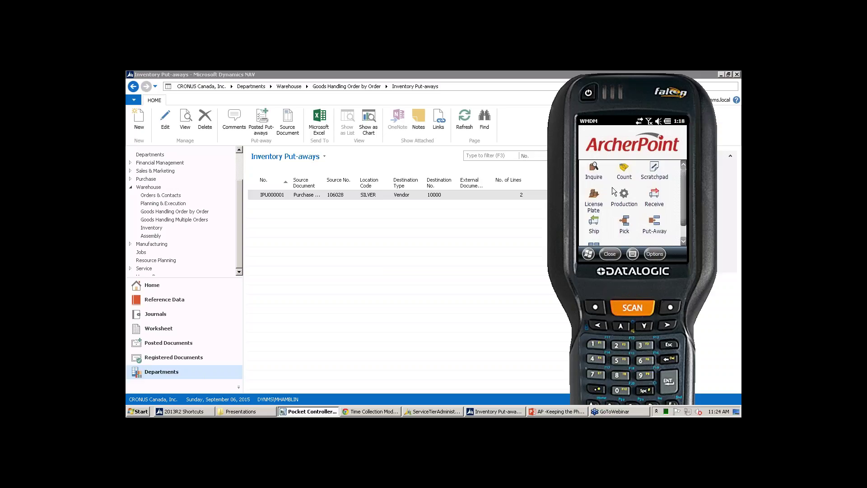
click(683, 239)
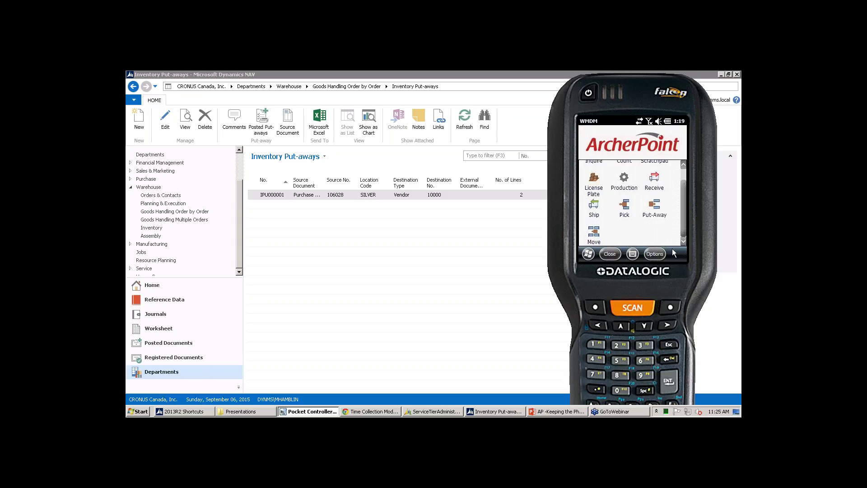
drag(680, 198, 682, 180)
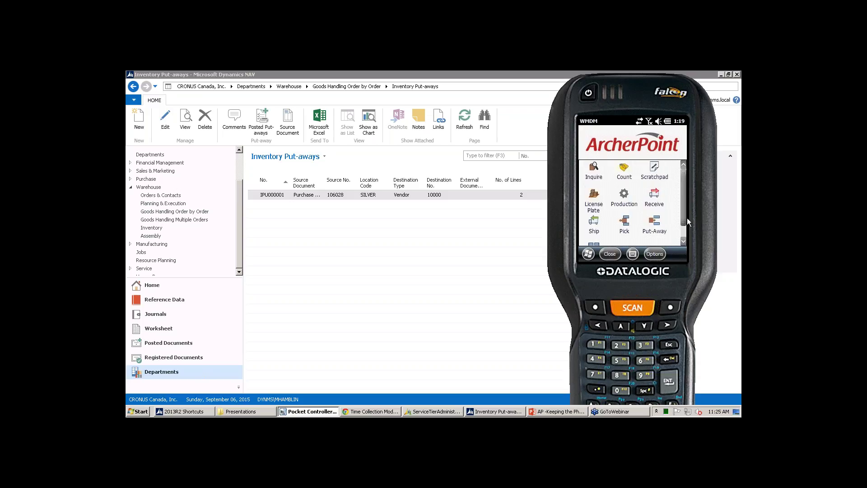
- Start a pick on the handheld and select pick document PI000011 from the lookup
click(625, 225)
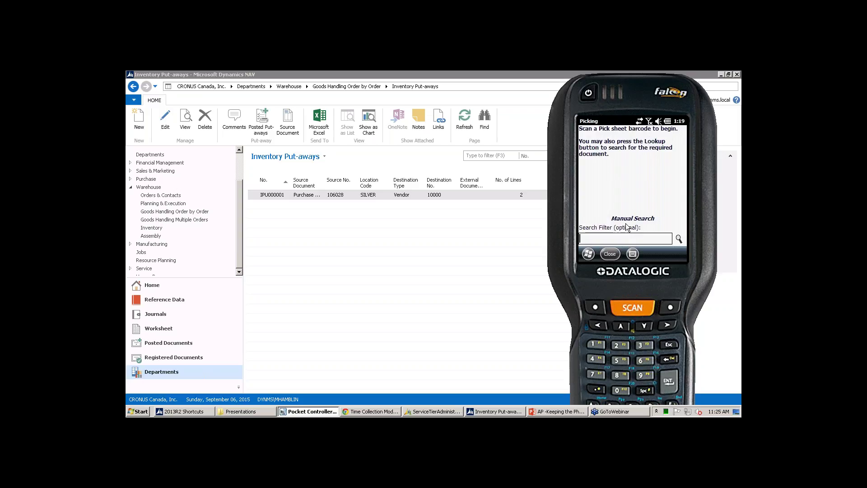
click(678, 239)
click(626, 161)
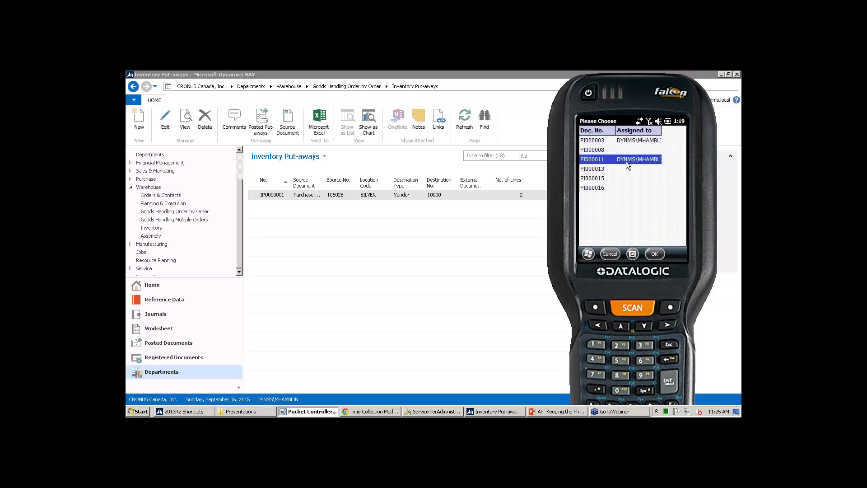
- Open pick PI000011 and scan W-04-0014 as the current bin
click(653, 254)
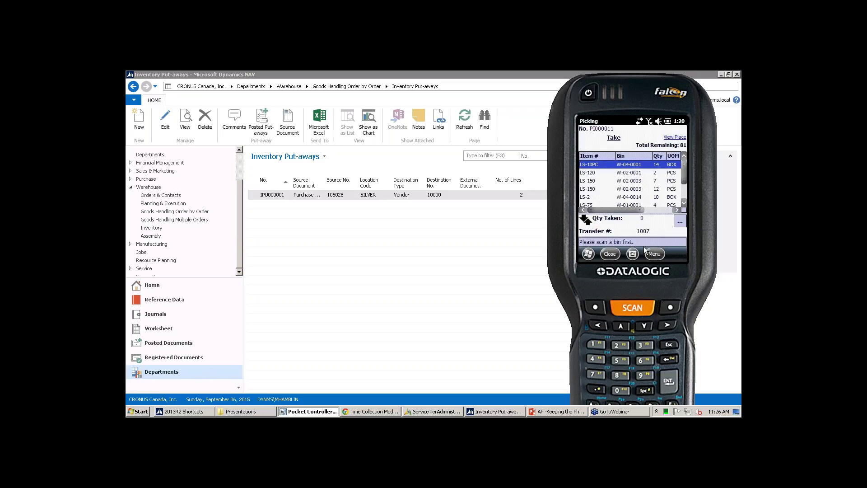
text(W-04-0014)
key(Return)
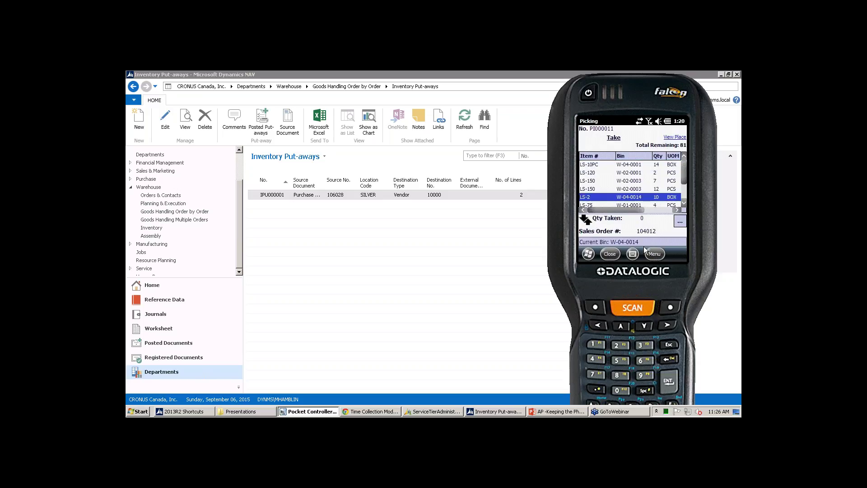
- View item LS-2's picture and reach its Enter Quantity screen in BOX
click(638, 201)
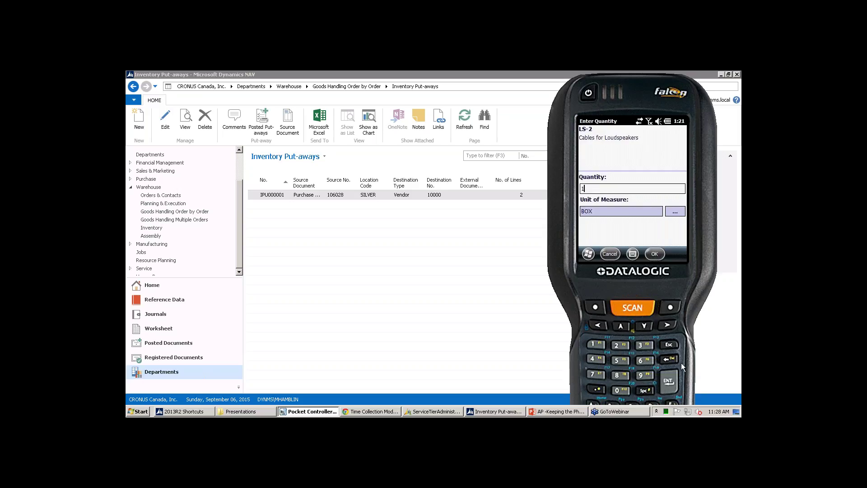
- Take 1 box of LS-2 and attach the note 'be 04-14' to the pick
click(670, 380)
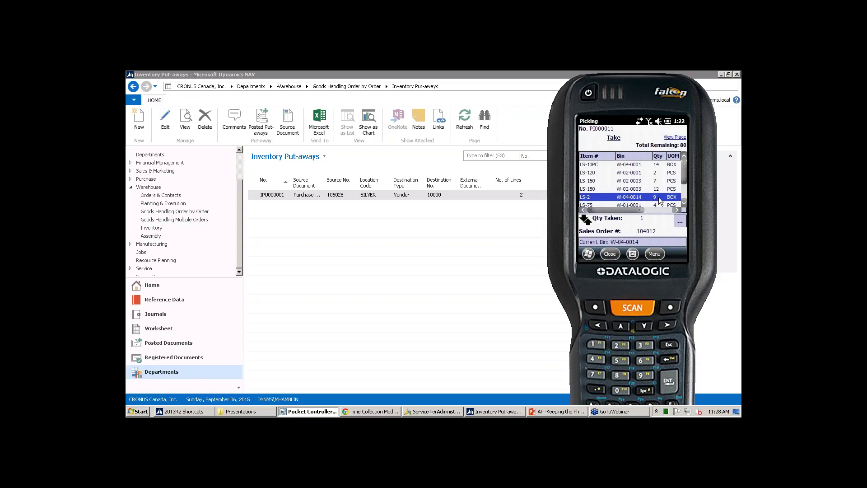
click(654, 254)
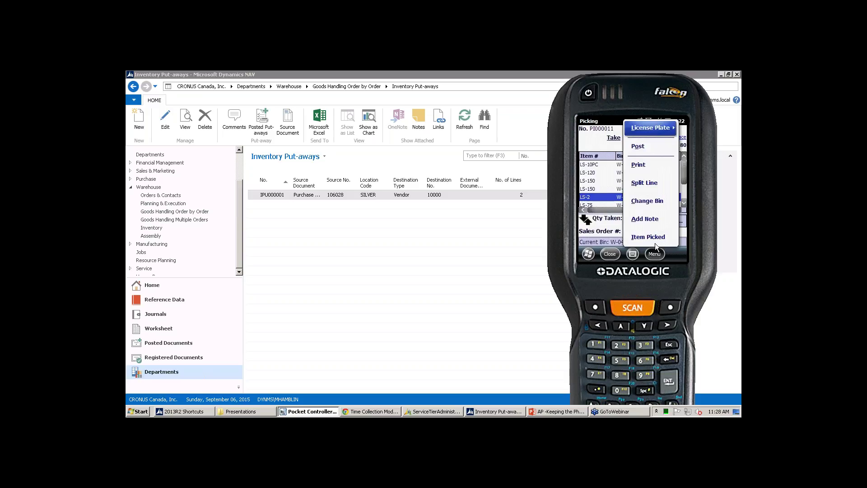
click(652, 219)
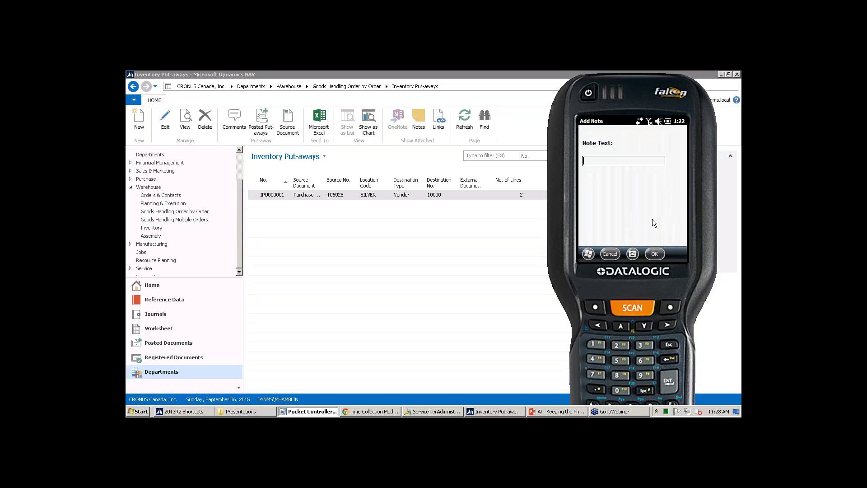
text(be 04-14)
click(654, 253)
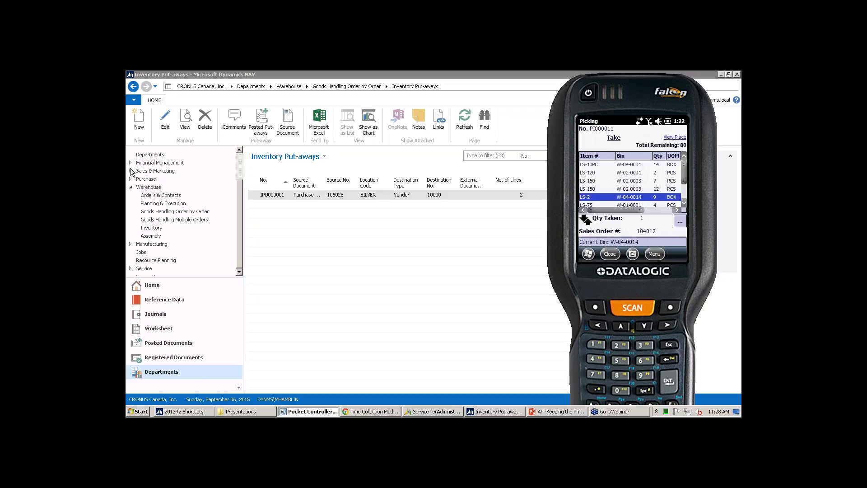
- Review the 'Bin Empty! 04-14' and 'Bin Empty! 0001' notifications on the NAV Role Center
click(163, 289)
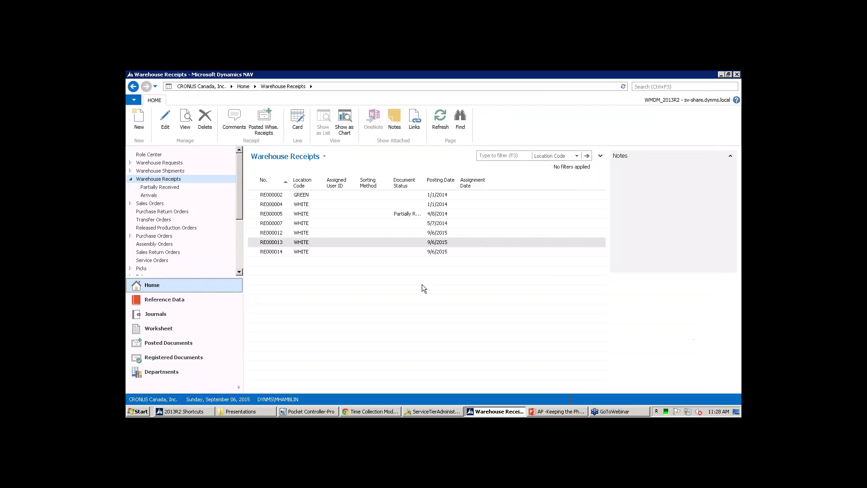
click(171, 155)
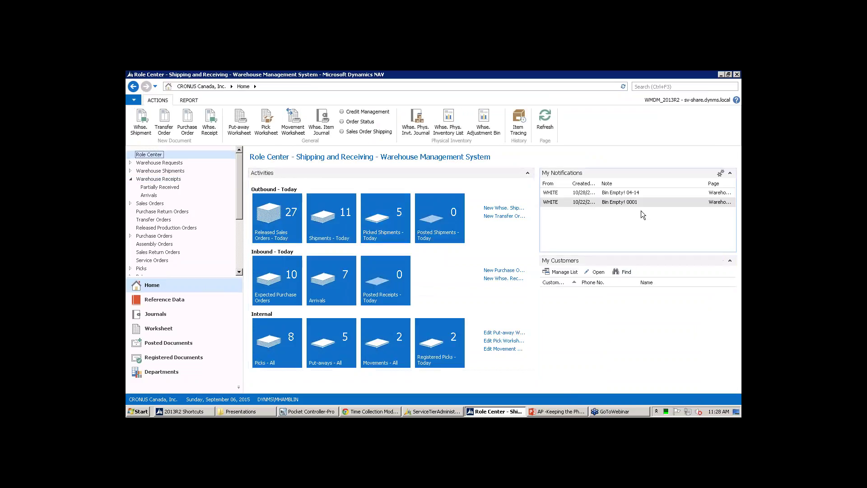
click(592, 195)
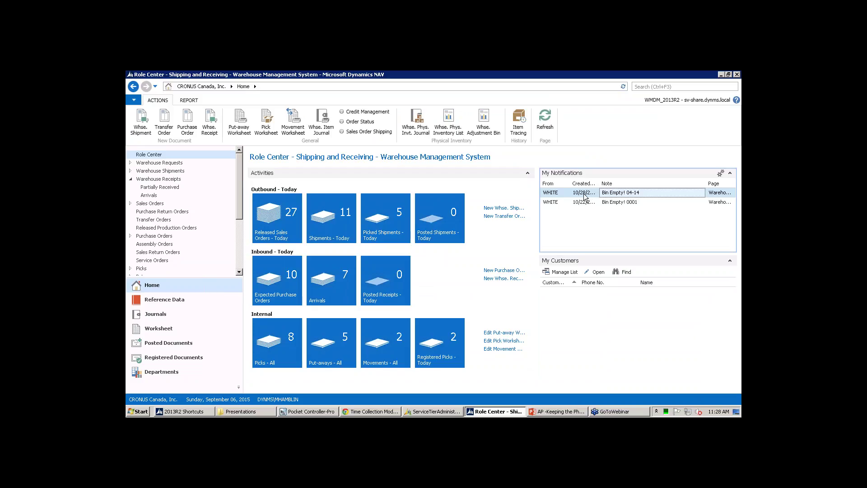
click(630, 206)
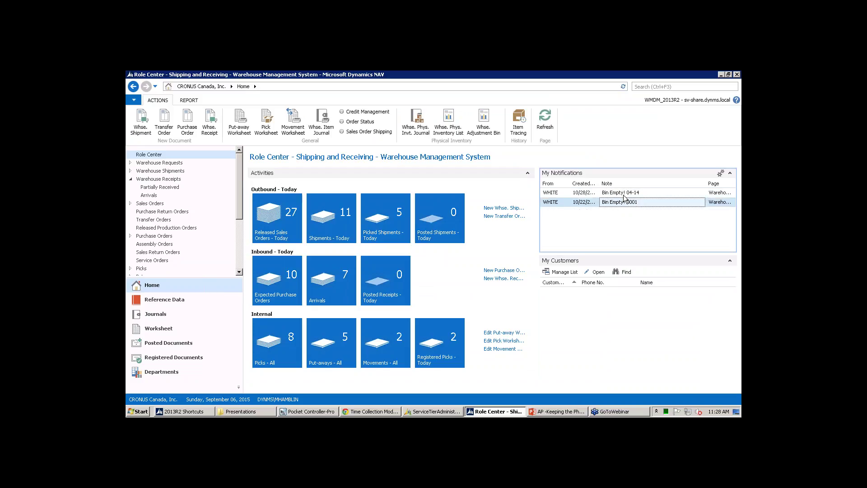
click(624, 196)
- Open pick PI000011 from the 04-14 notification, close it, and return to the handheld
double_click(624, 198)
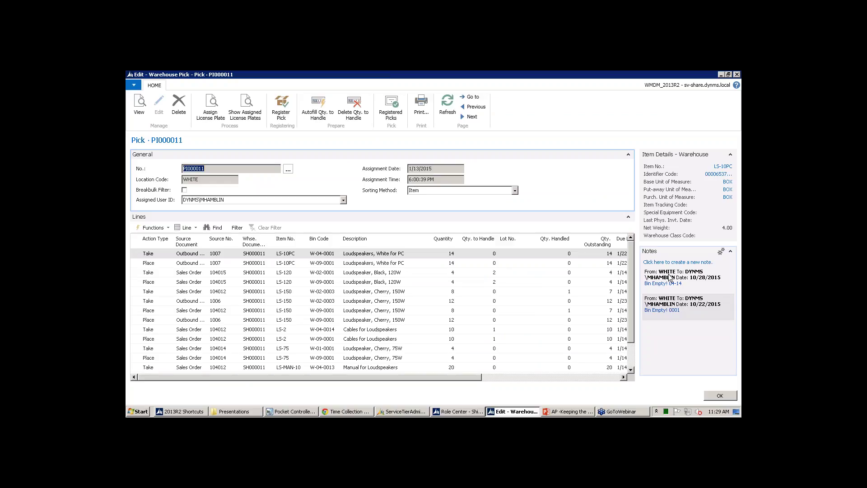
key(Escape)
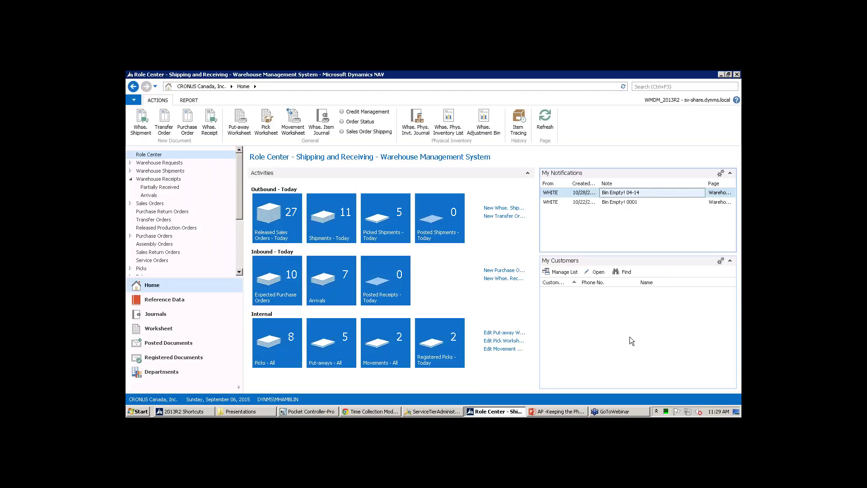
click(312, 411)
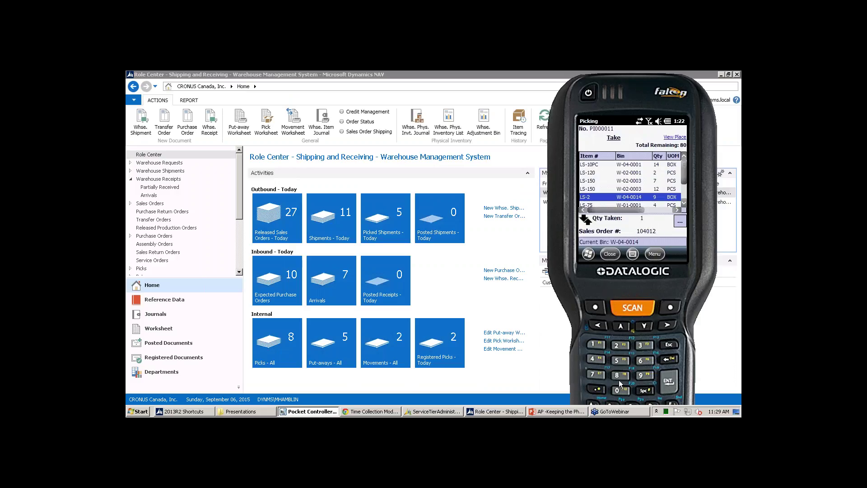
- Check LS-2's stock by bin via Item Inquiry, showing 231 on hand
click(626, 202)
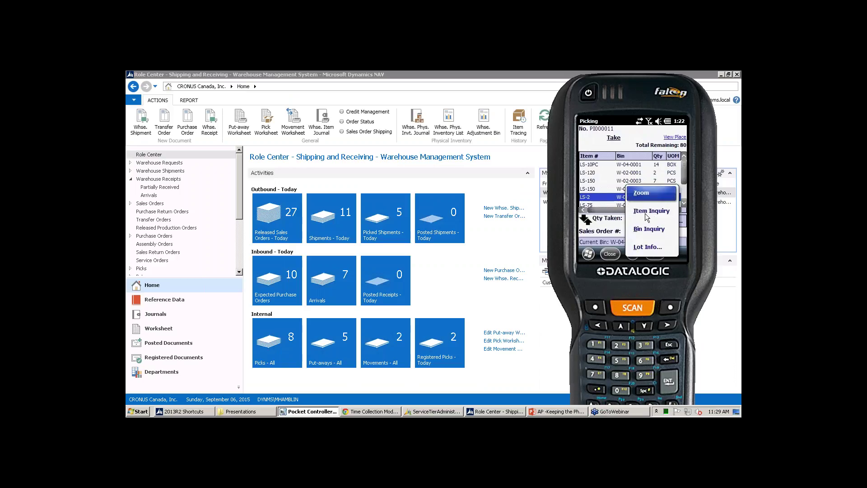
click(647, 212)
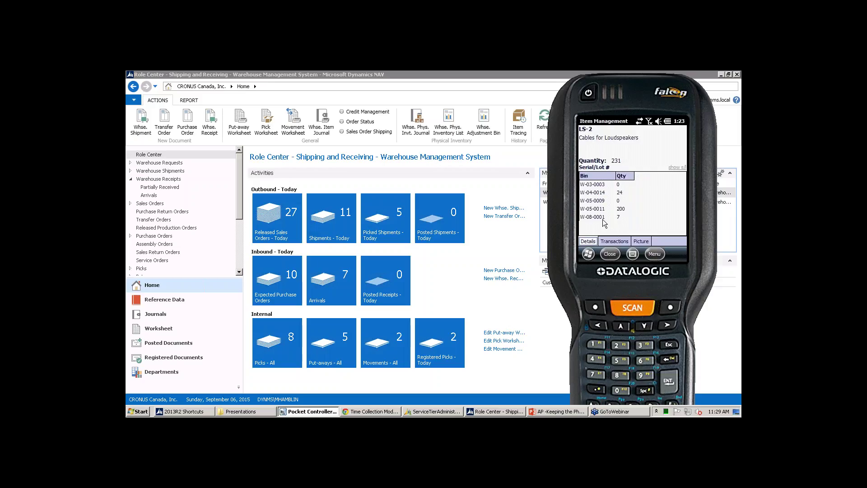
click(609, 254)
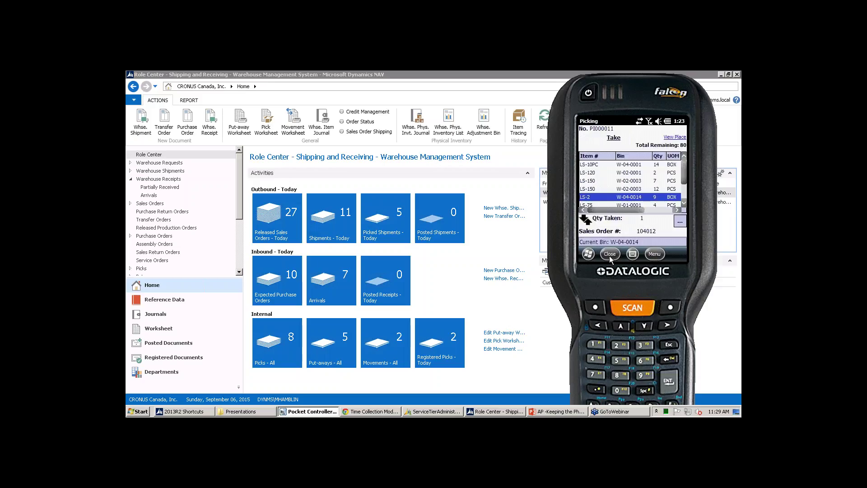
- Close pick PI000011 and the pick sheet search to reach the ArcherPoint main menu
click(609, 254)
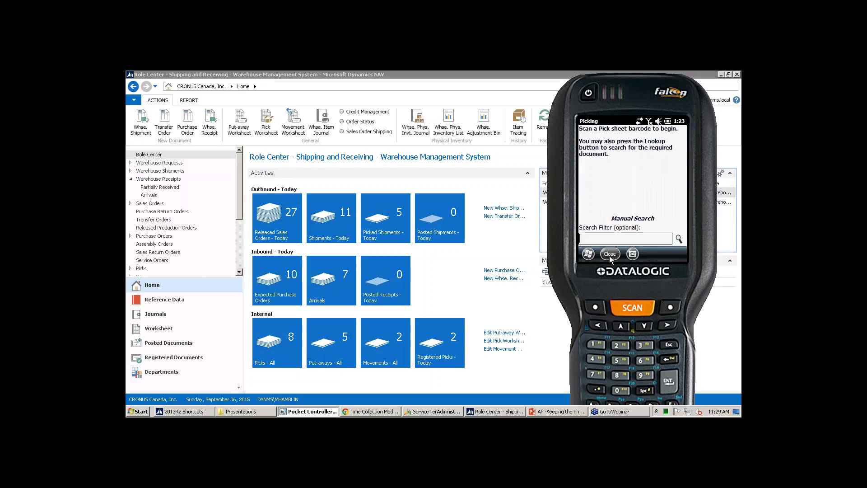
click(609, 254)
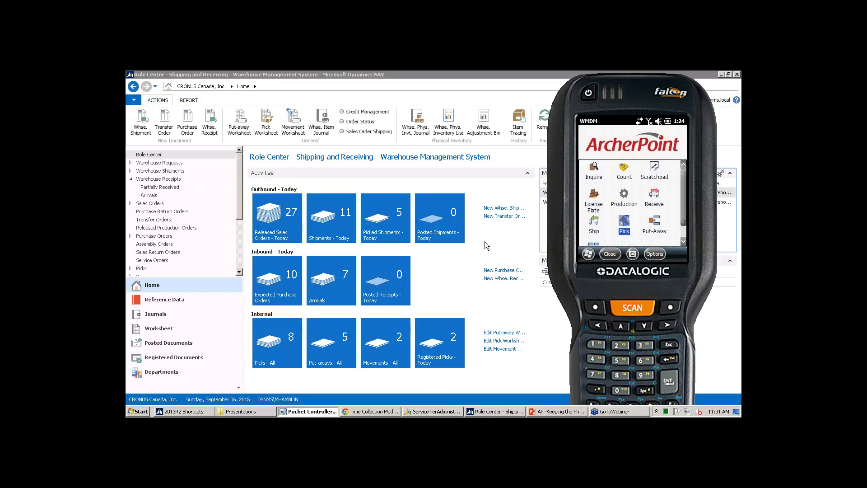
- Start an inventory count and select the TEAM 3 count sheet from the lookup
click(628, 175)
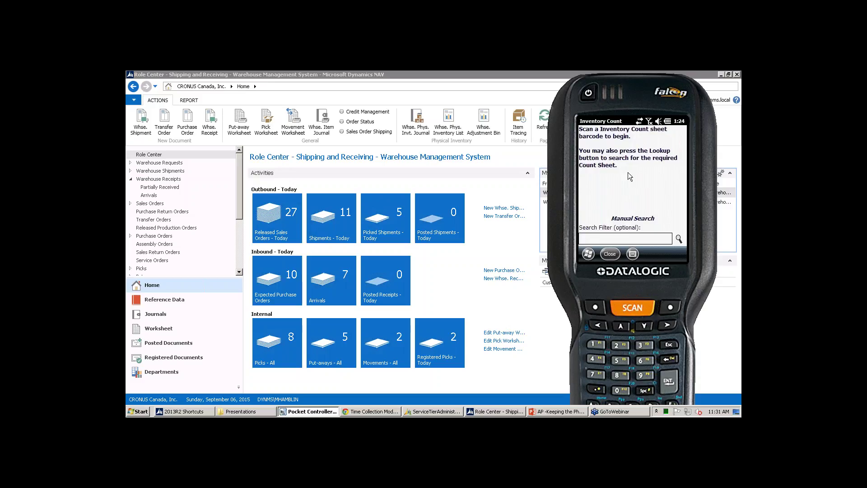
click(679, 238)
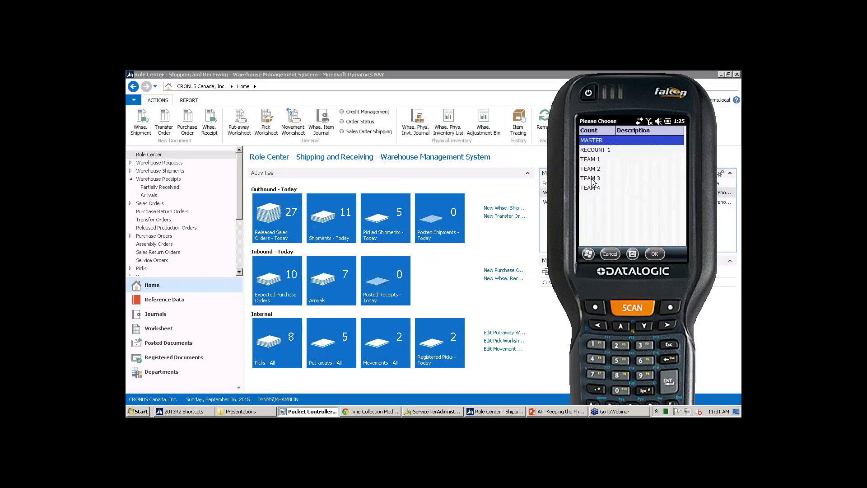
click(593, 180)
- Confirm and open the TEAM 3 count sheet with bin W-01-0001 as current bin
click(653, 254)
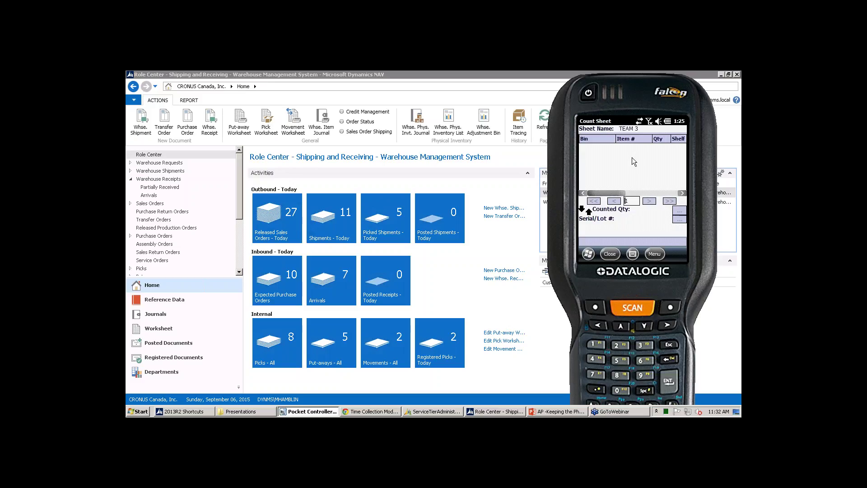
- Record a count of 23 for LS-2 in bin W-01-0001, then return to Dynamics NAV
click(635, 202)
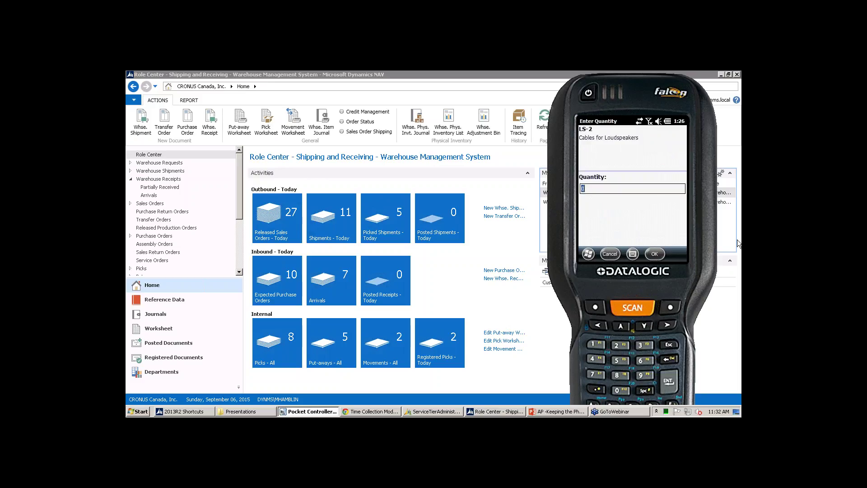
text(23)
key(Return)
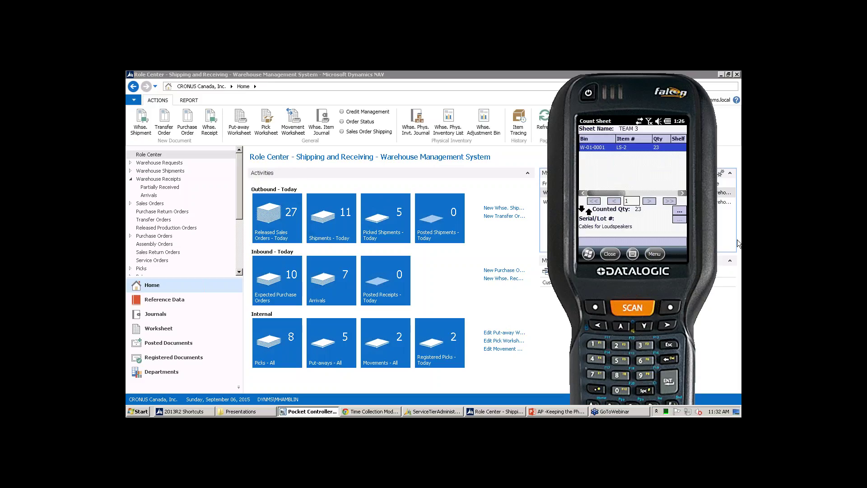
click(170, 378)
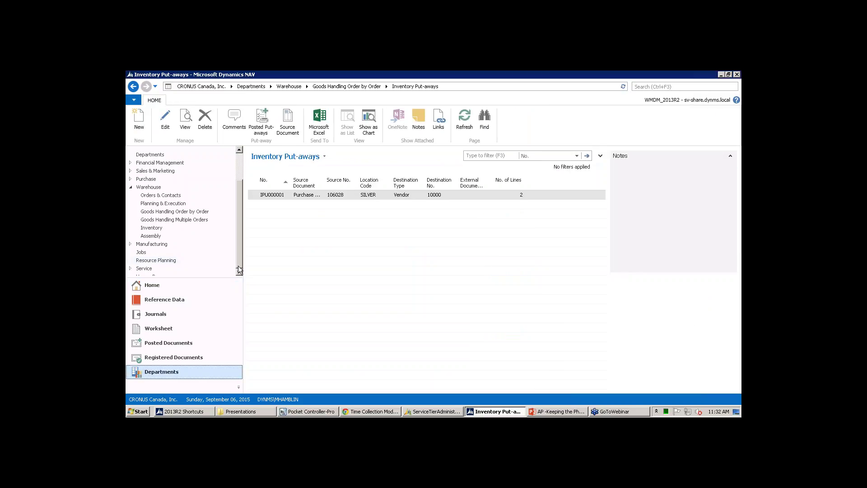
- Open Inventory Counts from the Inventory Count department, then bring the handheld emulator forward
click(131, 187)
click(151, 245)
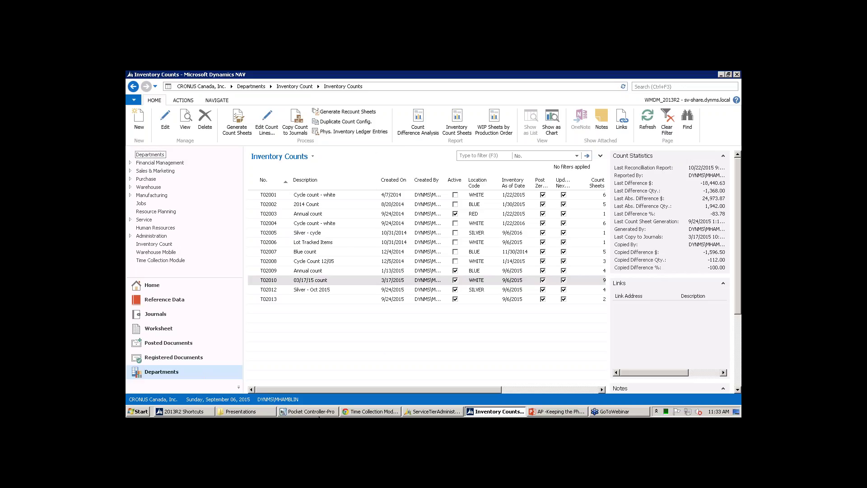
click(316, 416)
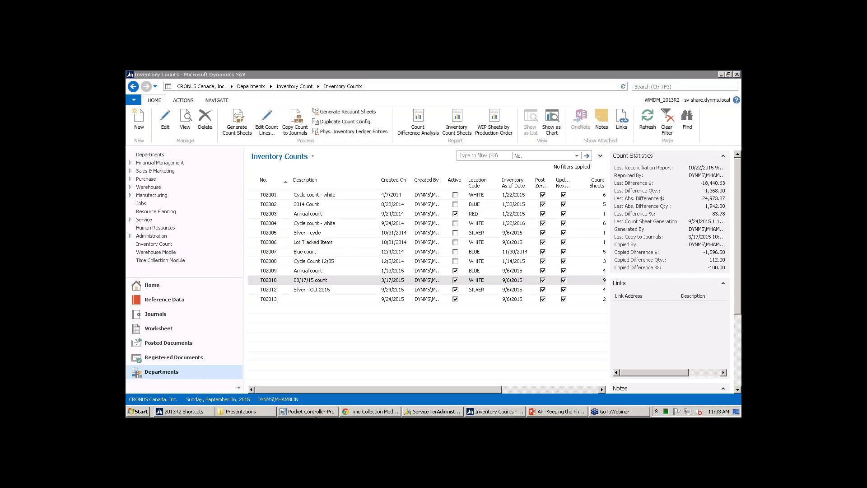
click(314, 413)
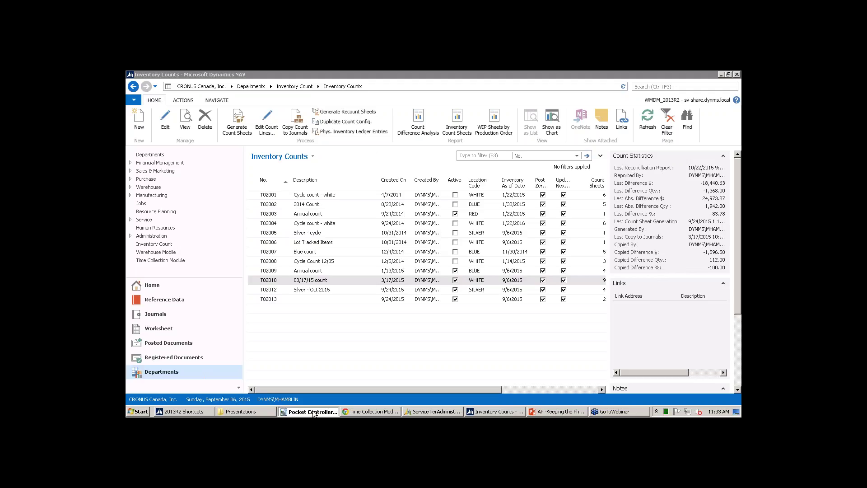
click(616, 253)
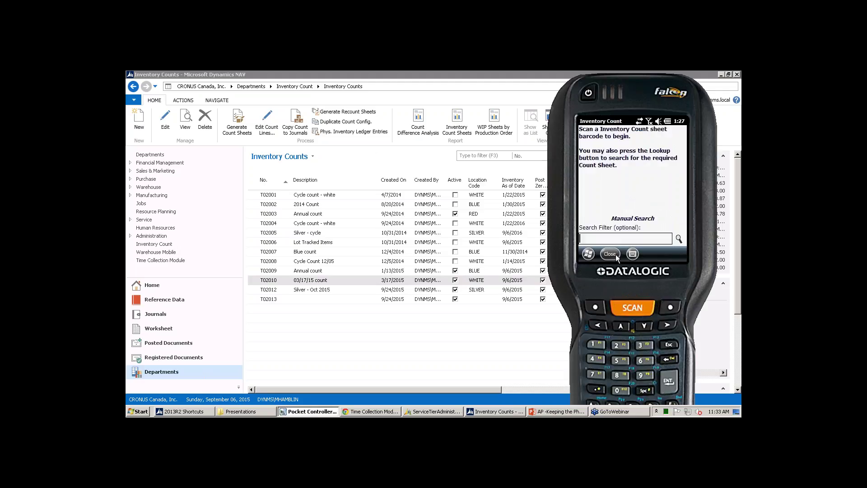
click(615, 254)
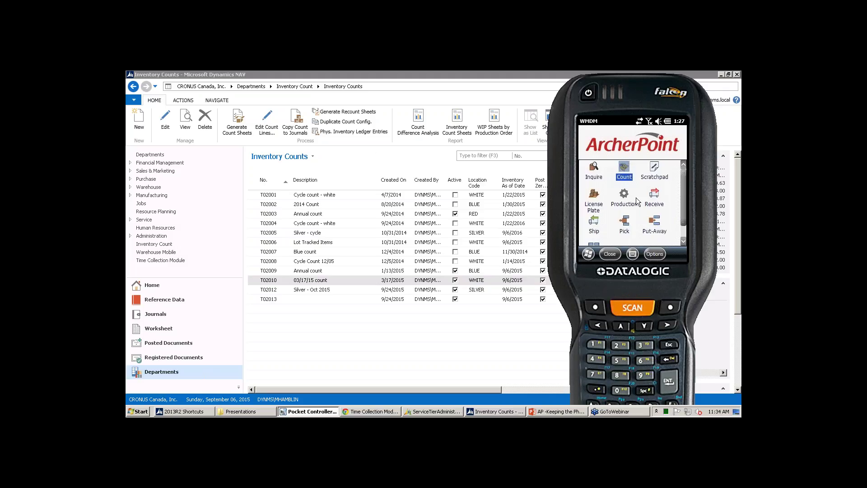
- Bring the Time Collection Module browser window to the front
click(373, 412)
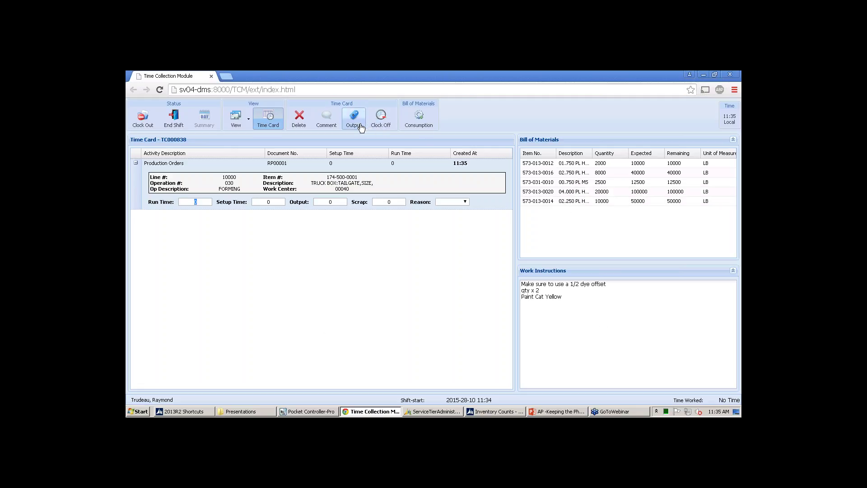
- Show the Links and Quality Measures panels on the time card screen
click(236, 118)
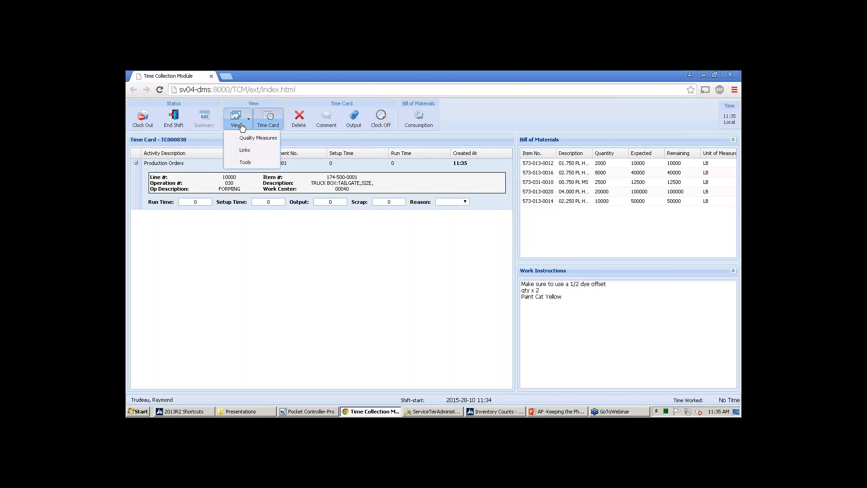
click(232, 152)
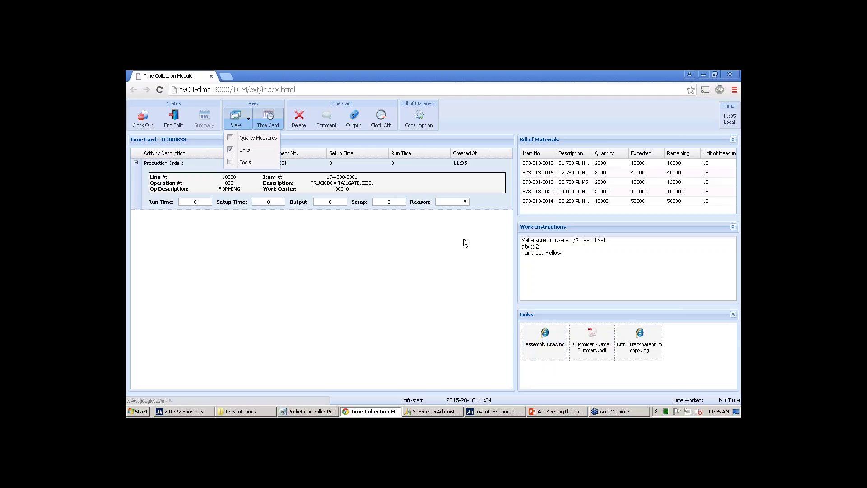
click(229, 139)
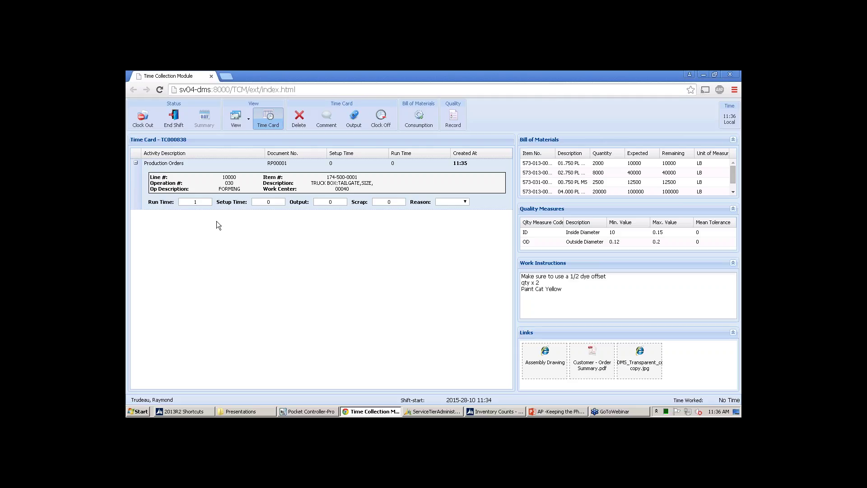
- Commit the run time of 1 on the RP00001 FORMING line
key(Return)
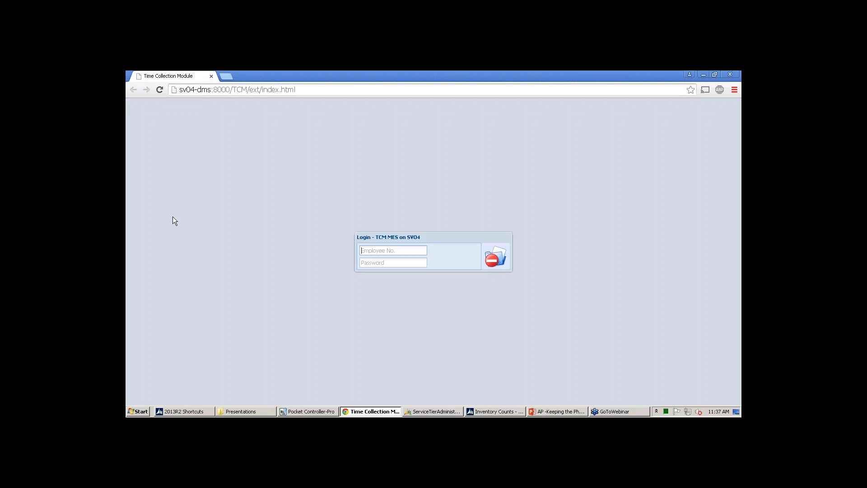
- Log in with the employee number, correcting it after the failed first attempt
text(res0001)
key(Return)
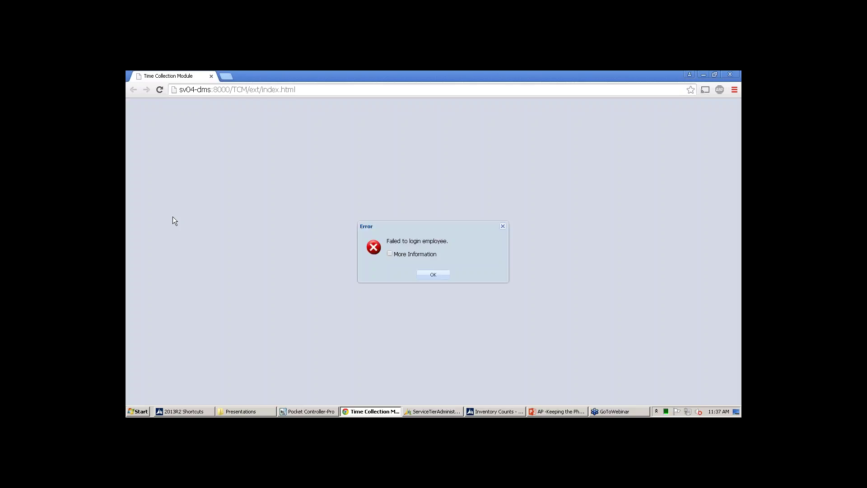
key(Return)
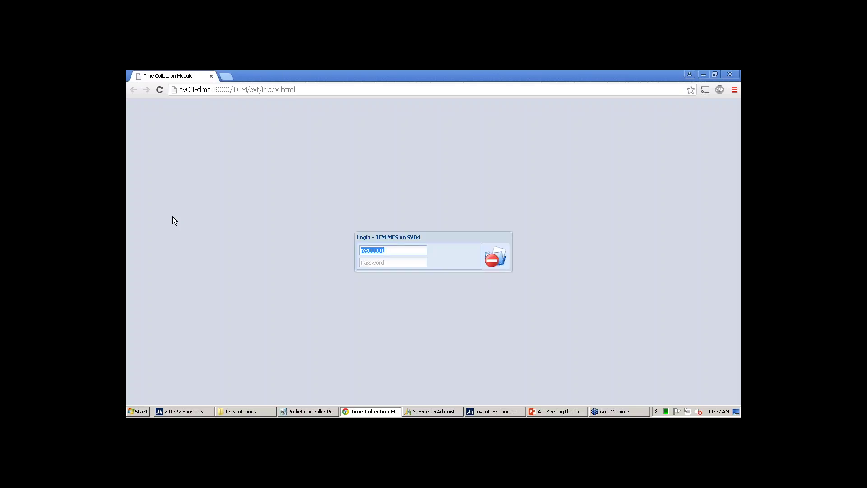
click(381, 249)
text(0)
key(Return)
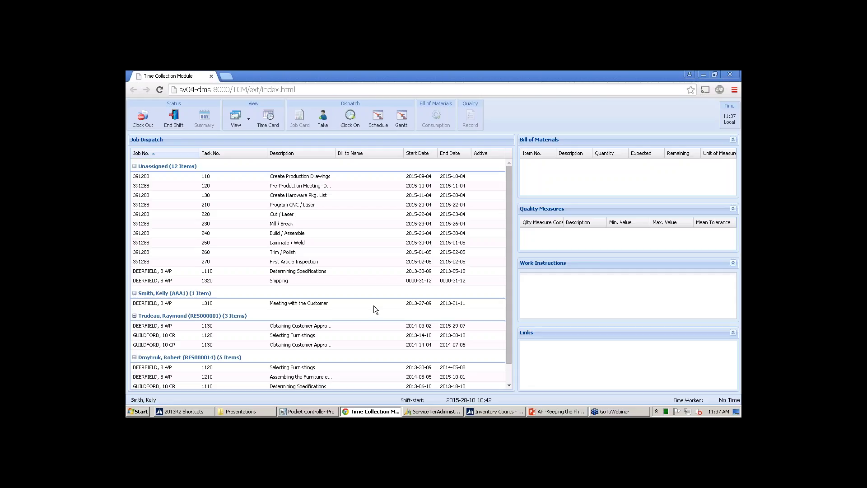
- Clock on to the unassigned Program CNC / Laser task for job 391288
scroll(373, 305, down, 1)
scroll(373, 303, up, 1)
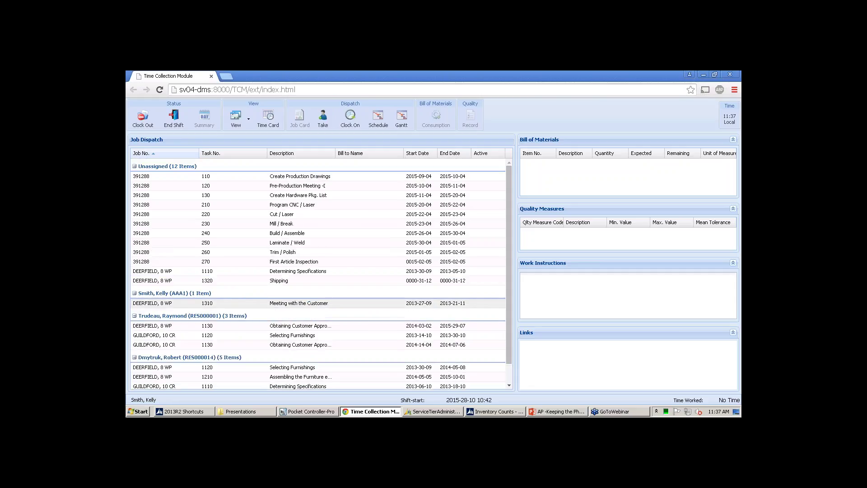
click(205, 304)
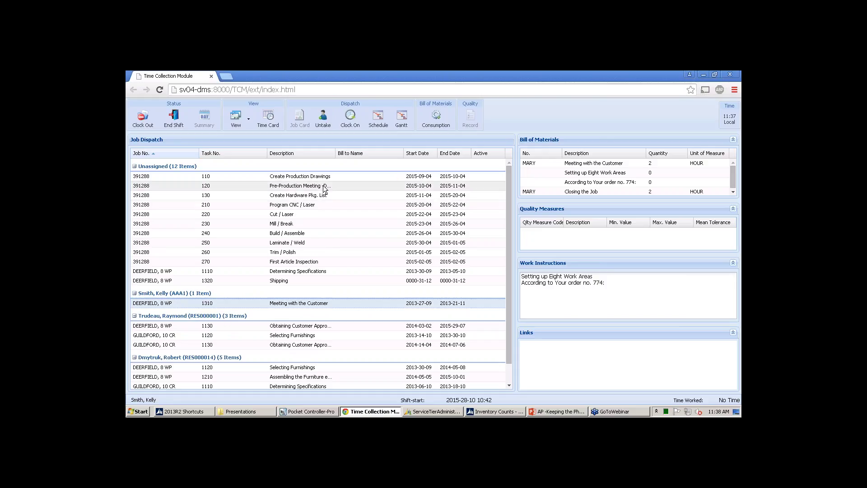
click(334, 205)
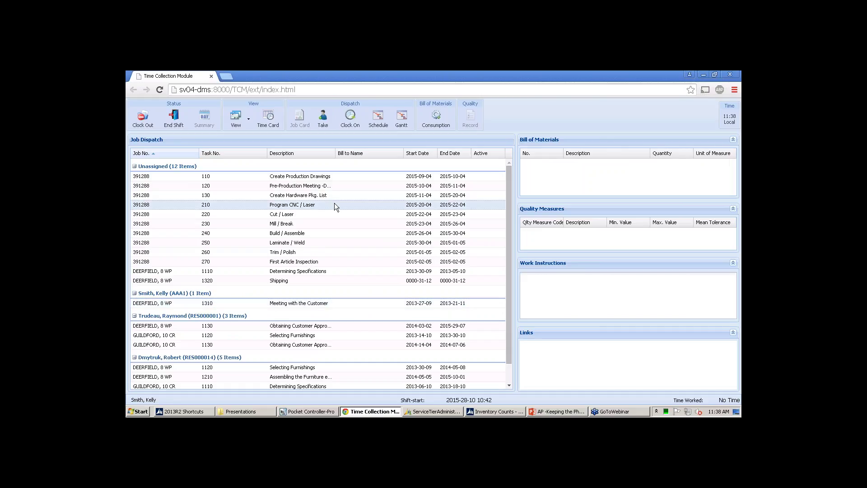
click(350, 117)
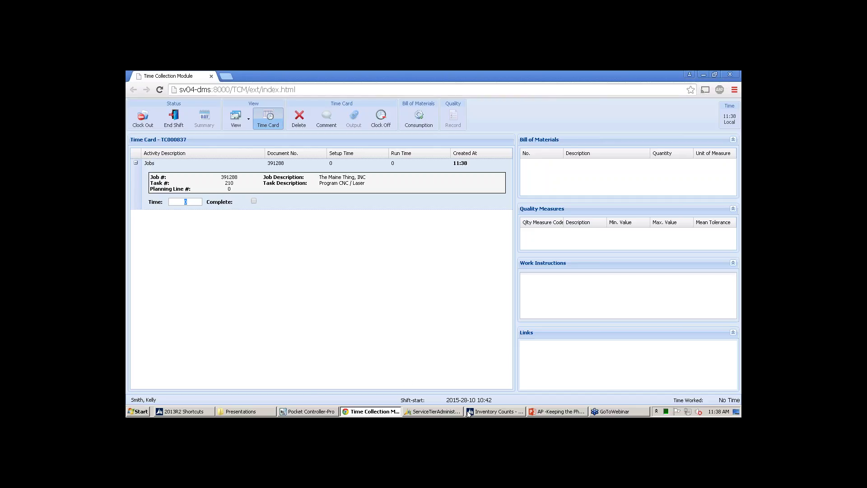
- Open NAV's Time Collection Module department page, then return to the PowerPoint DEMO slide
click(488, 411)
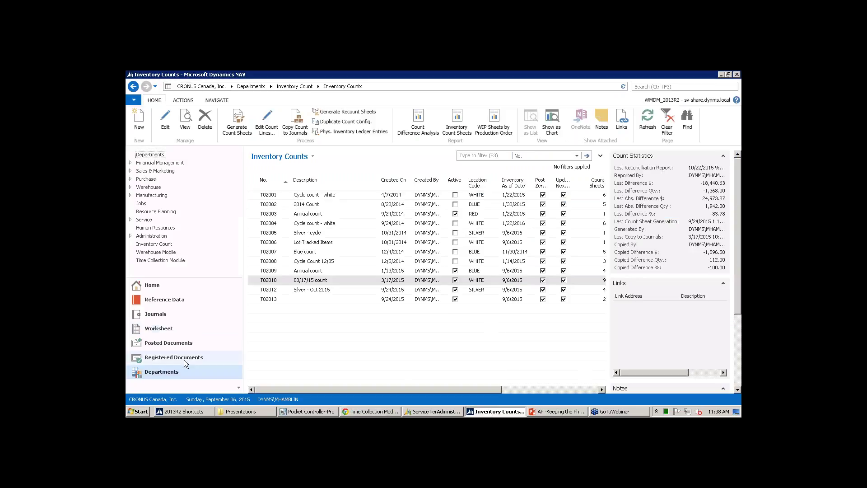
click(177, 260)
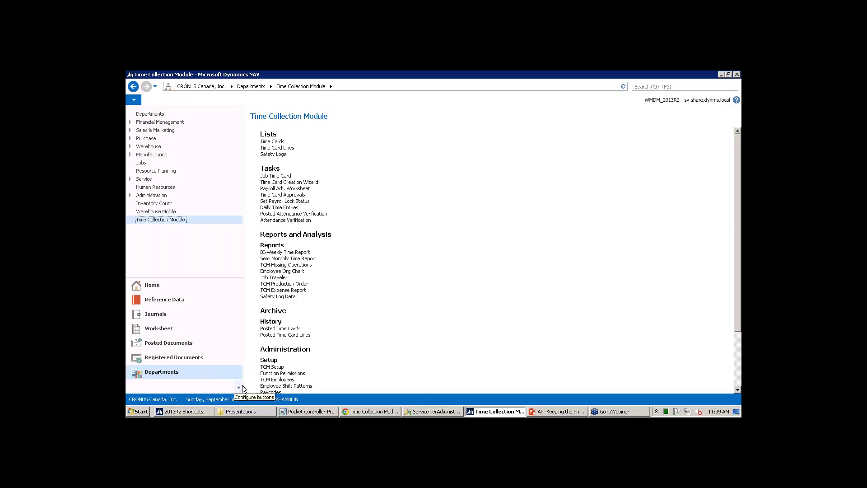
click(546, 411)
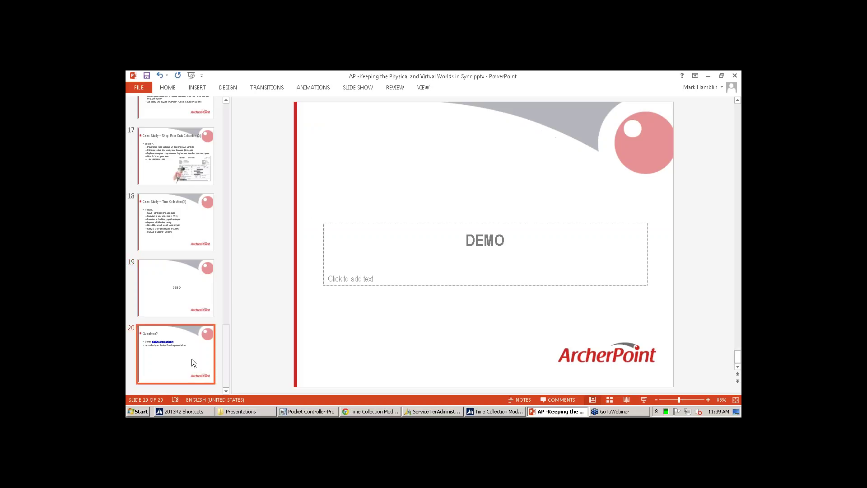
click(192, 363)
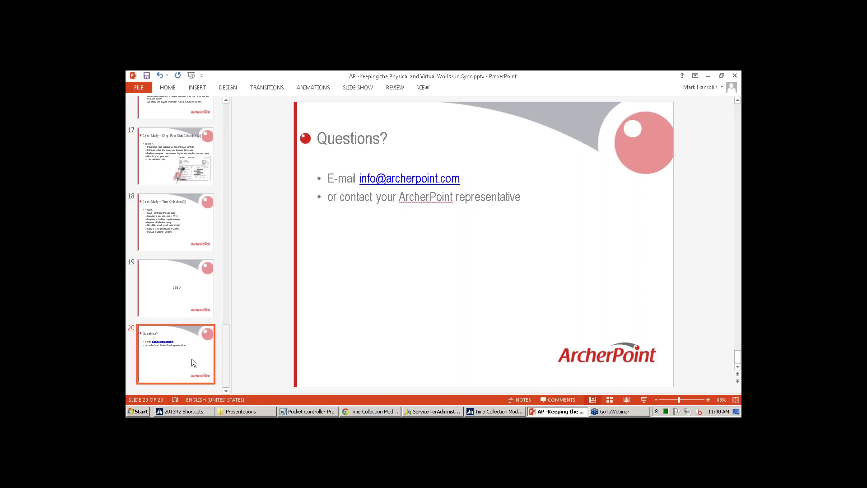
click(732, 89)
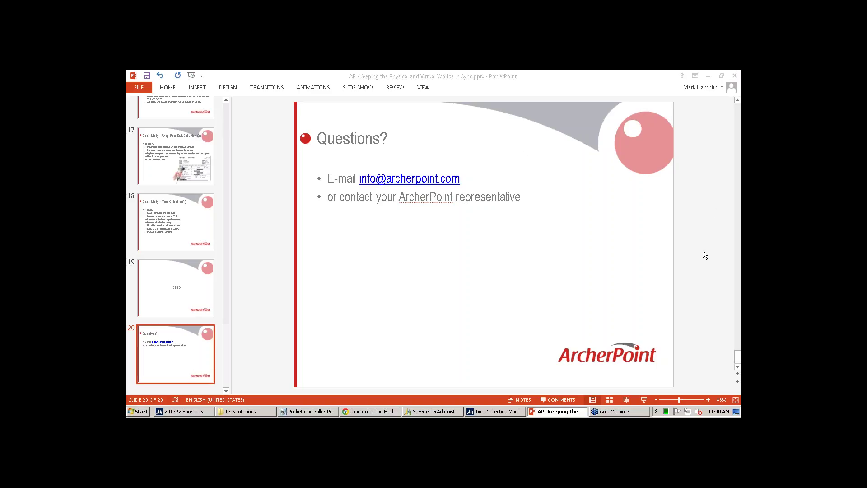